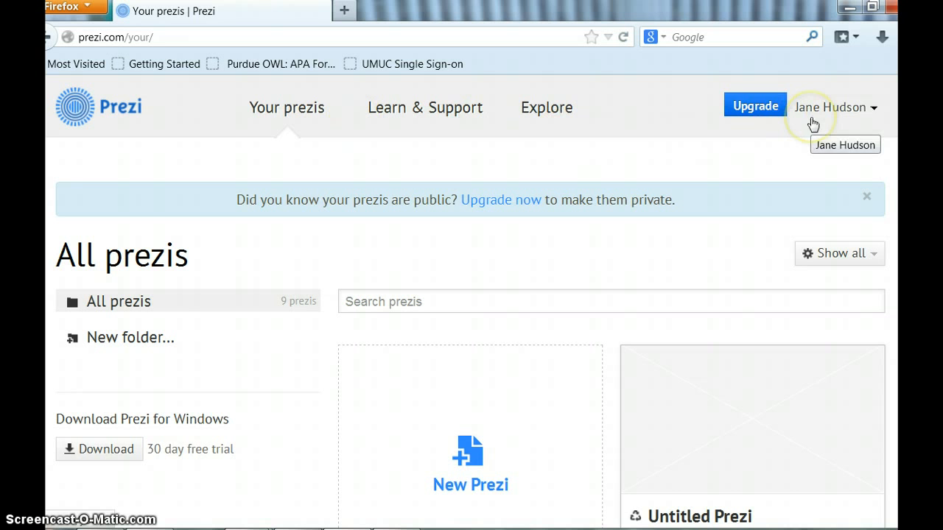
- Create a new prezi from the overview of all prezis
scroll(472, 298, down, 3)
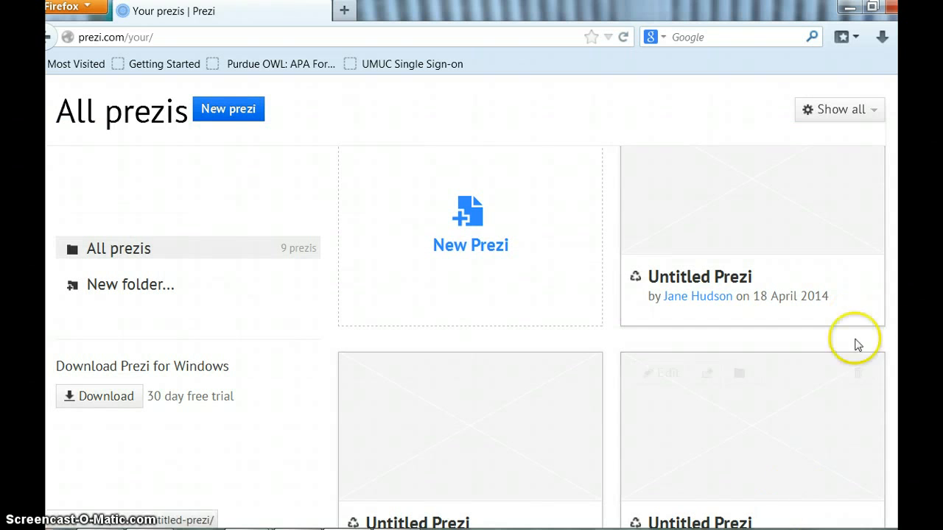
scroll(611, 336, down, 5)
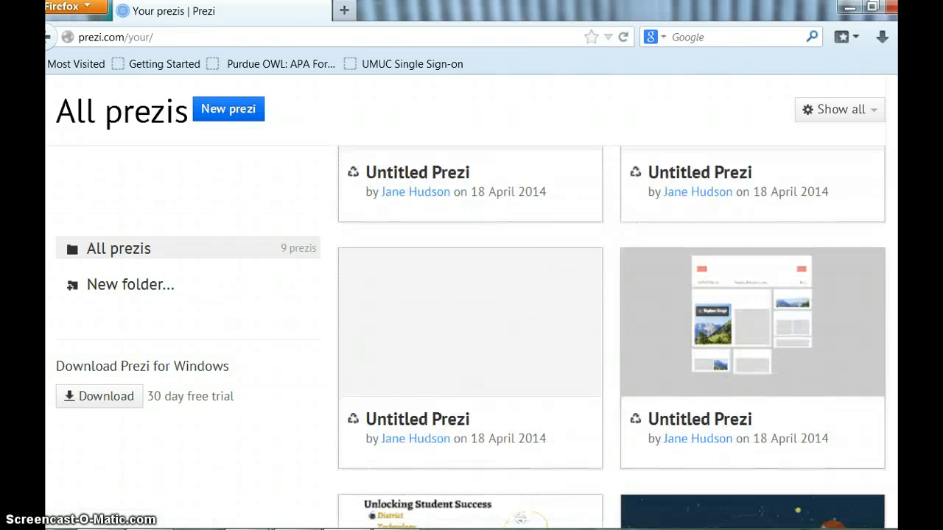
scroll(612, 335, down, 7)
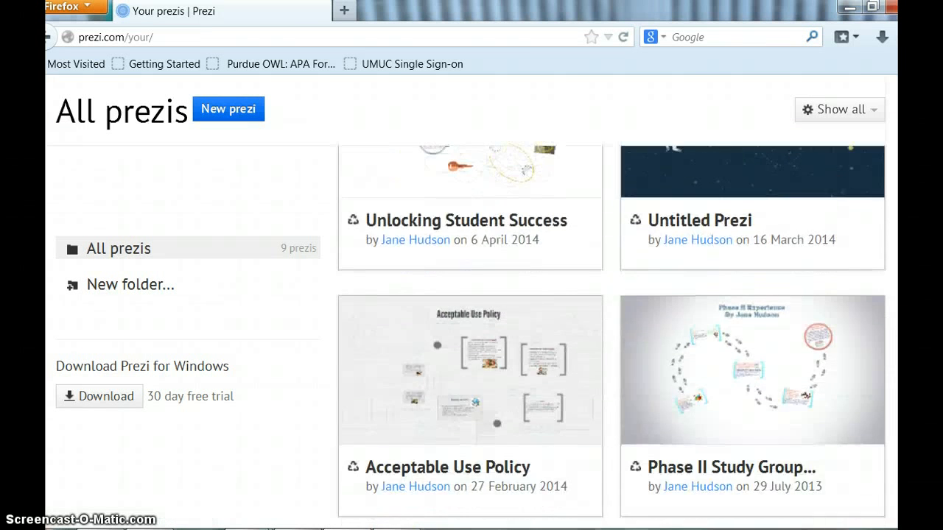
scroll(613, 280, up, 10)
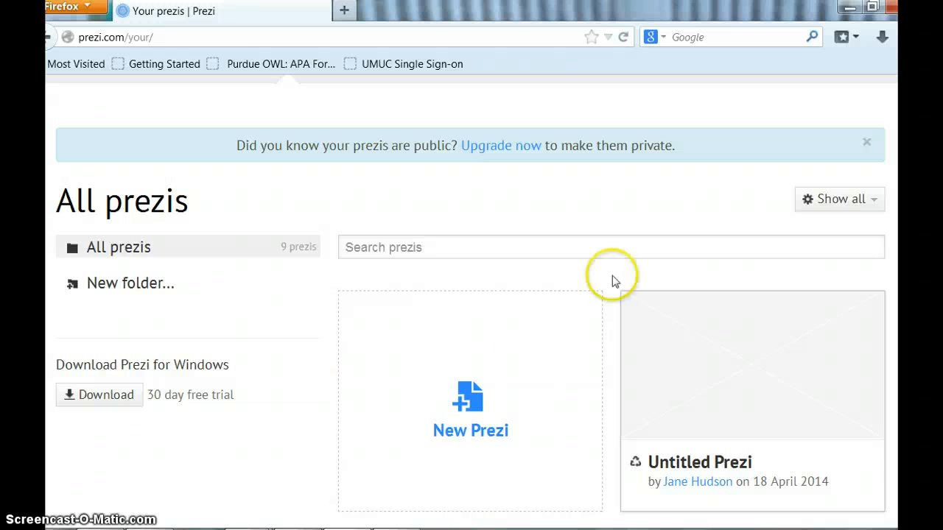
click(483, 422)
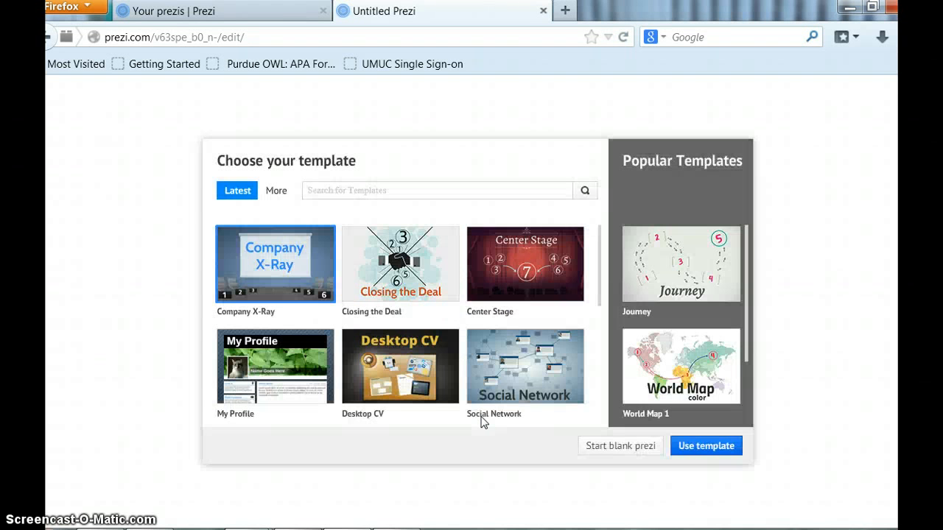
click(490, 441)
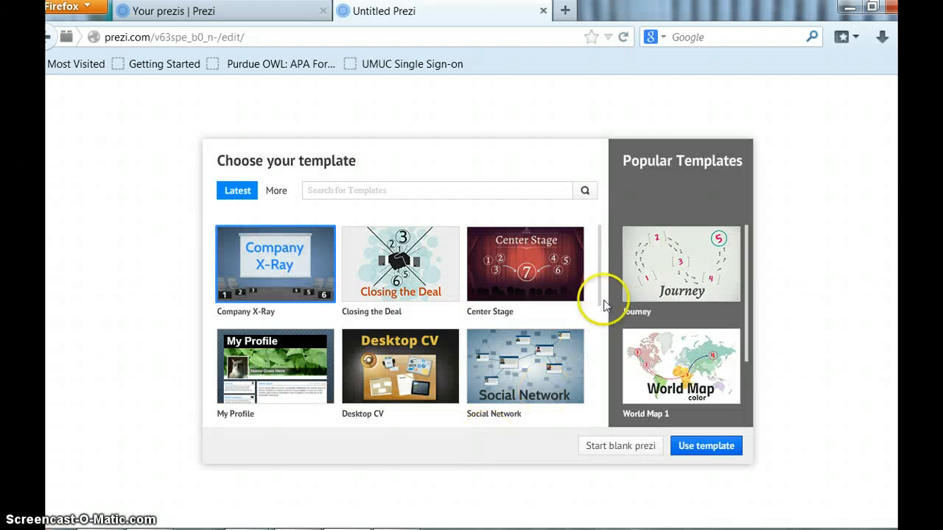
- Browse the latest and additional templates, and start the prezi with the Investigation Wall template
drag(601, 276, 598, 406)
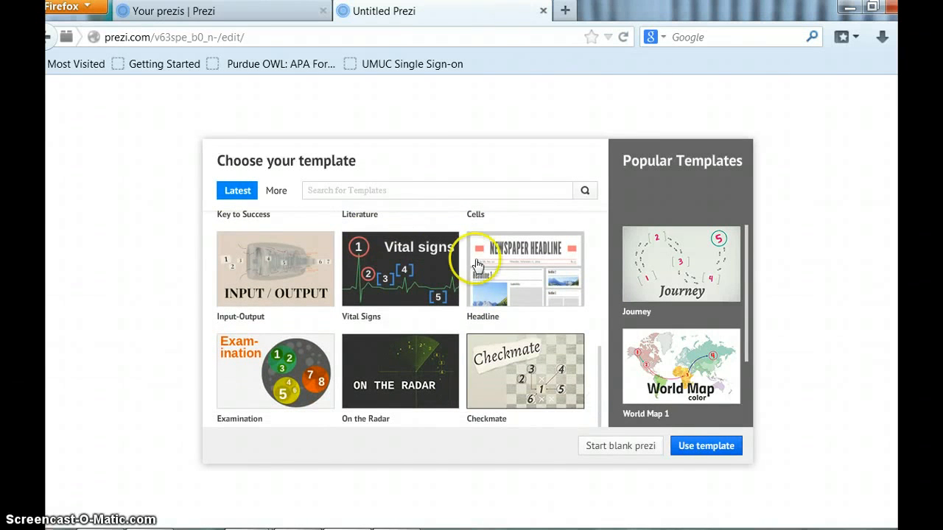
click(280, 191)
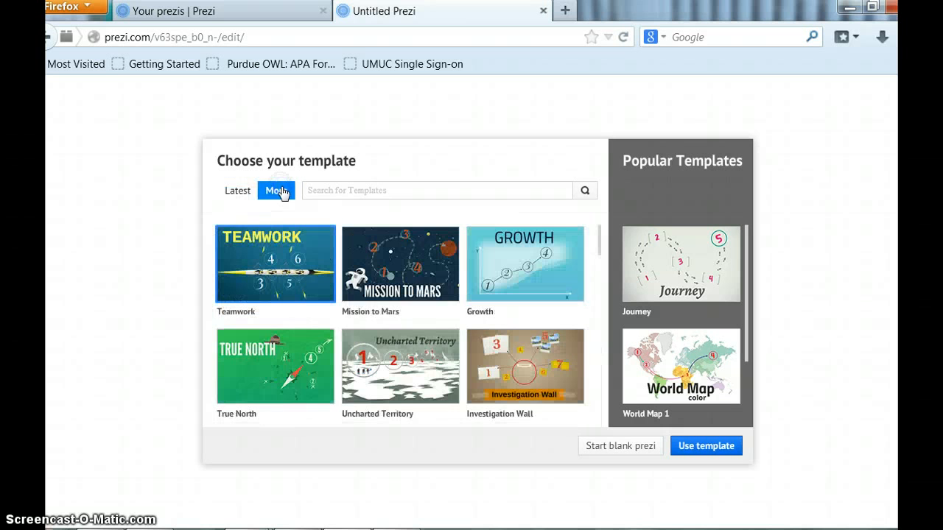
click(301, 193)
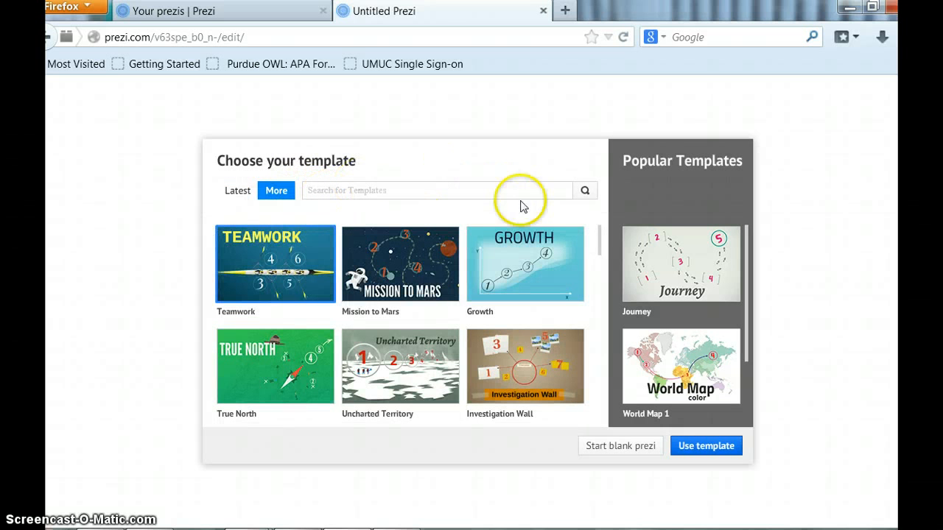
drag(602, 237, 598, 338)
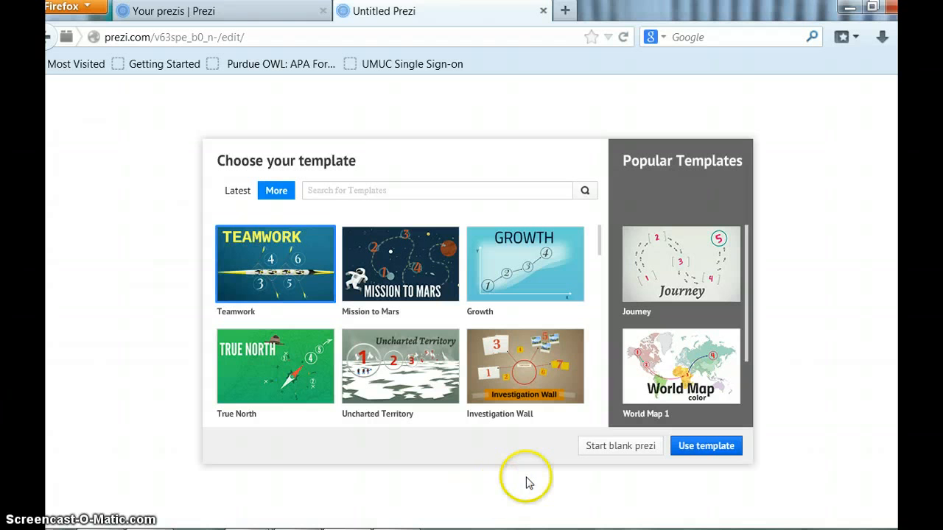
click(560, 379)
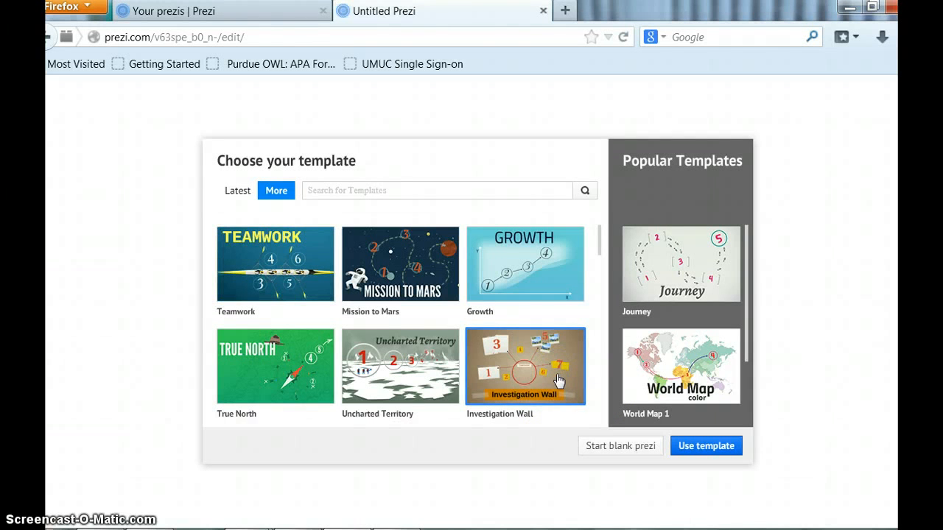
click(711, 451)
click(707, 447)
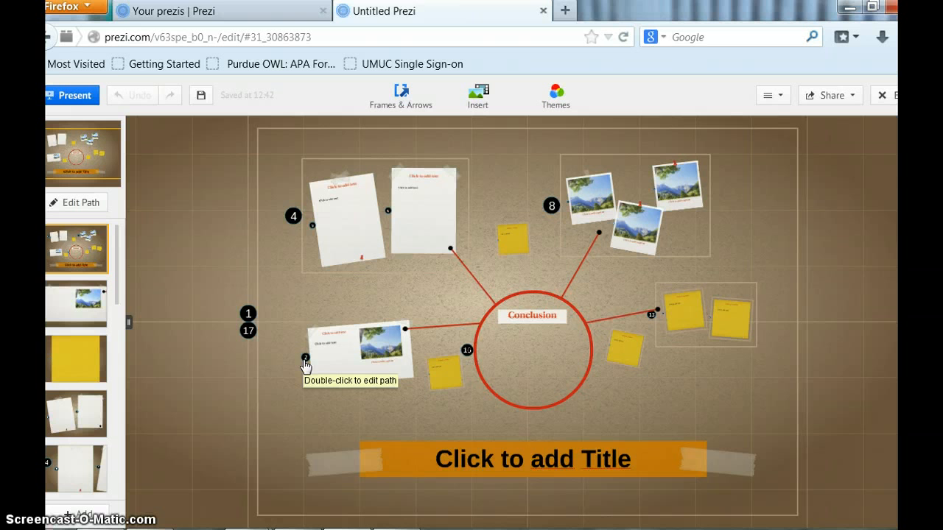
- Bring up the second frame of the presentation path, containing text placeholders and a landscape image
click(282, 302)
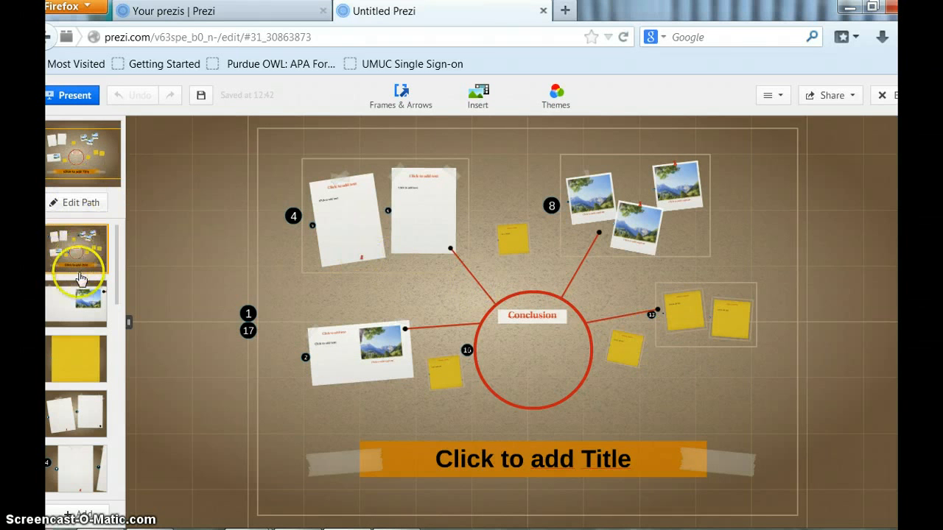
click(77, 300)
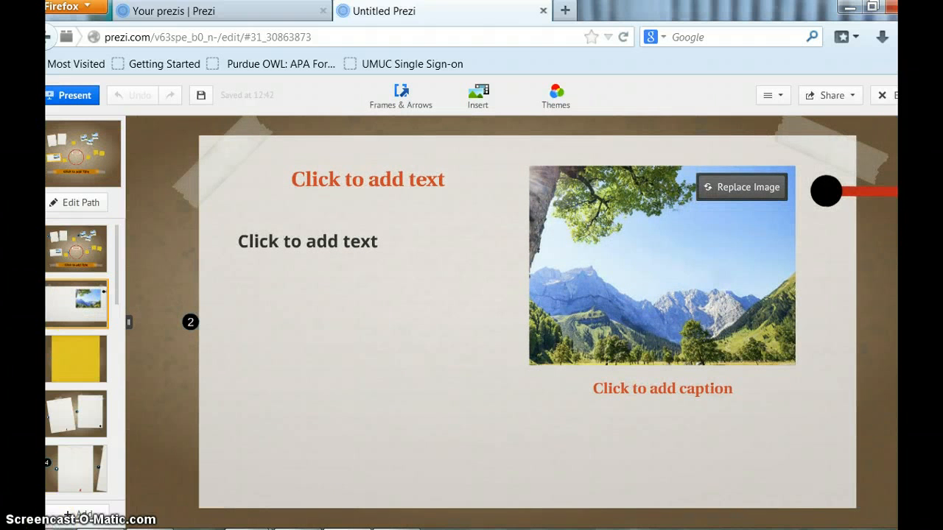
click(182, 498)
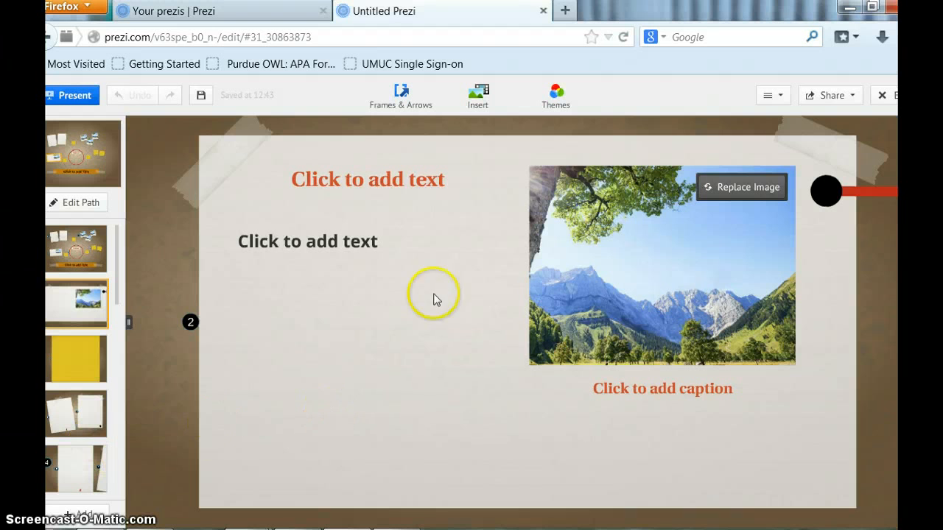
- Fill the heading placeholder of the second frame with "The Case of the Missing Ring"
click(384, 185)
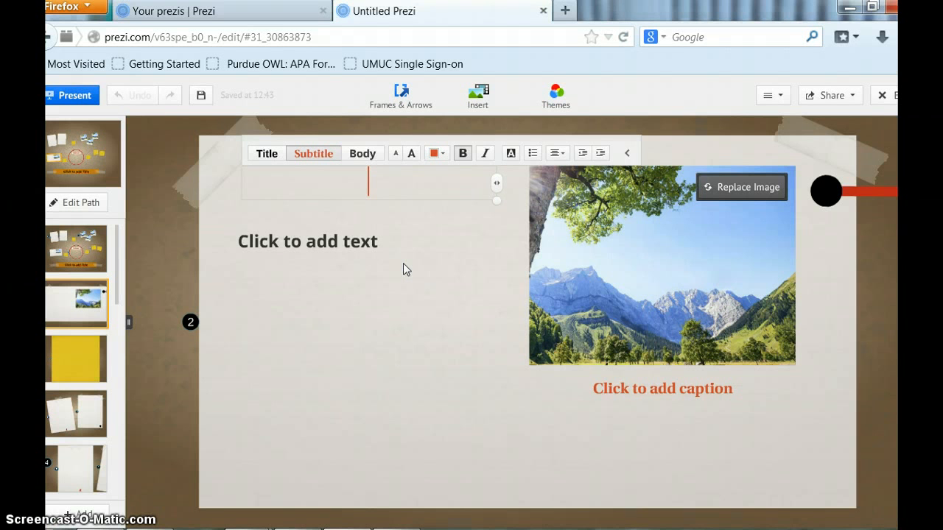
text(The Case of the M)
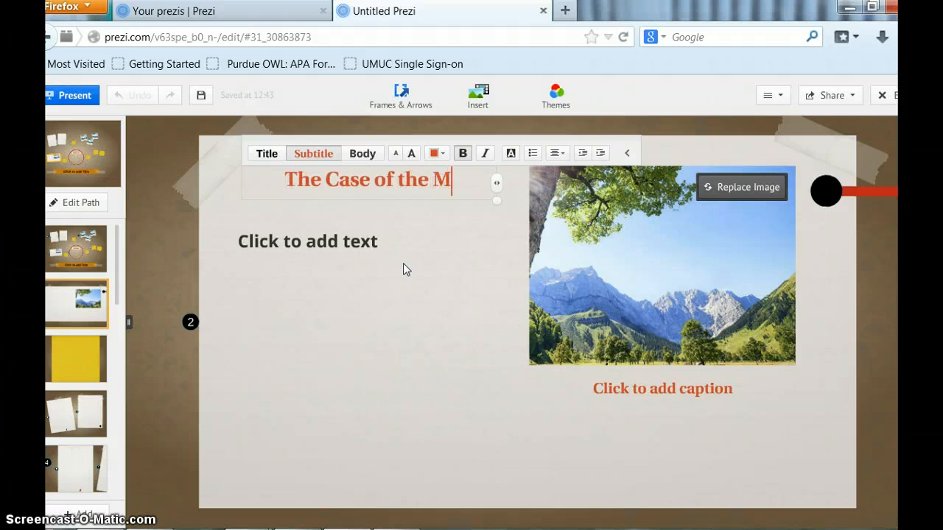
text(is)
key(BackSpace)
text(issing )
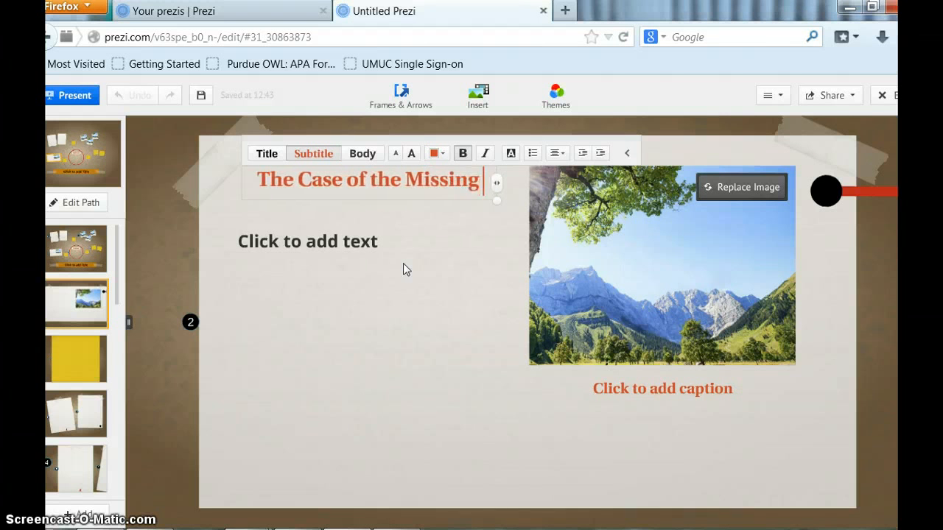
text(Ring)
click(405, 337)
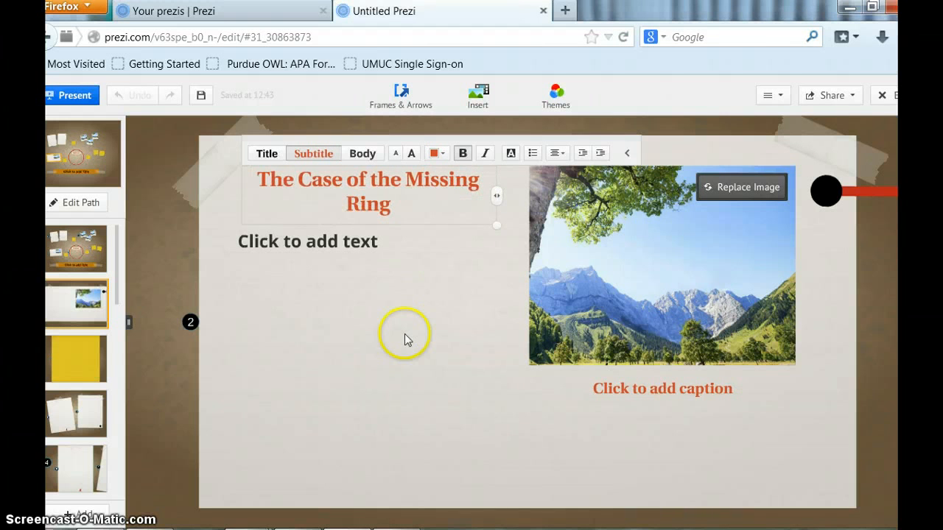
click(406, 337)
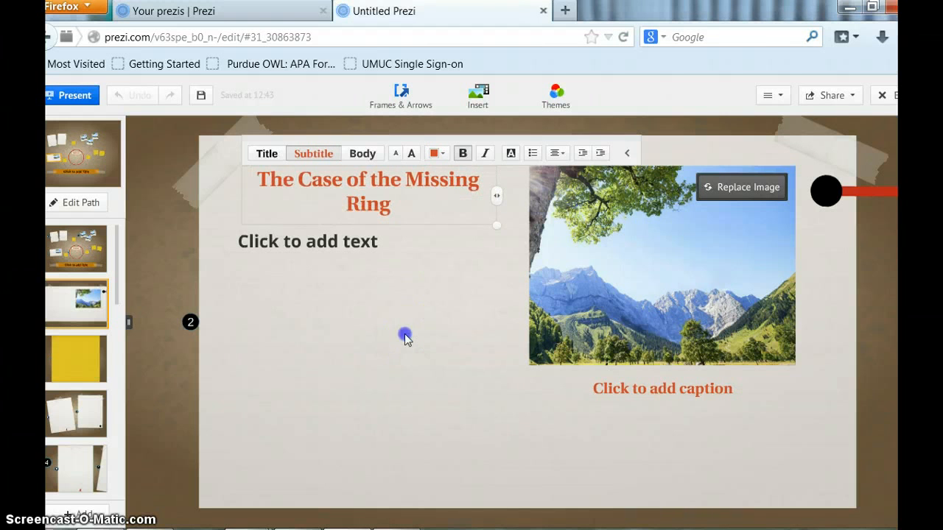
click(362, 252)
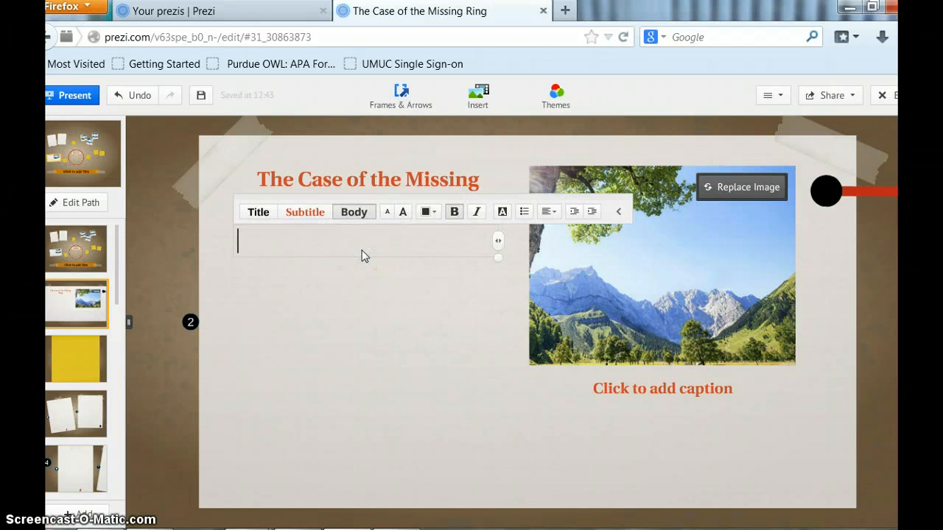
click(356, 215)
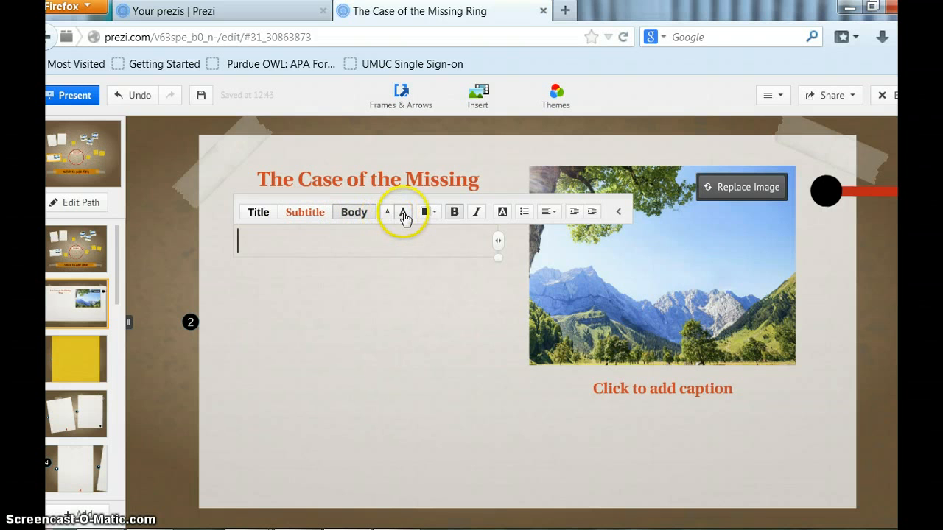
click(431, 214)
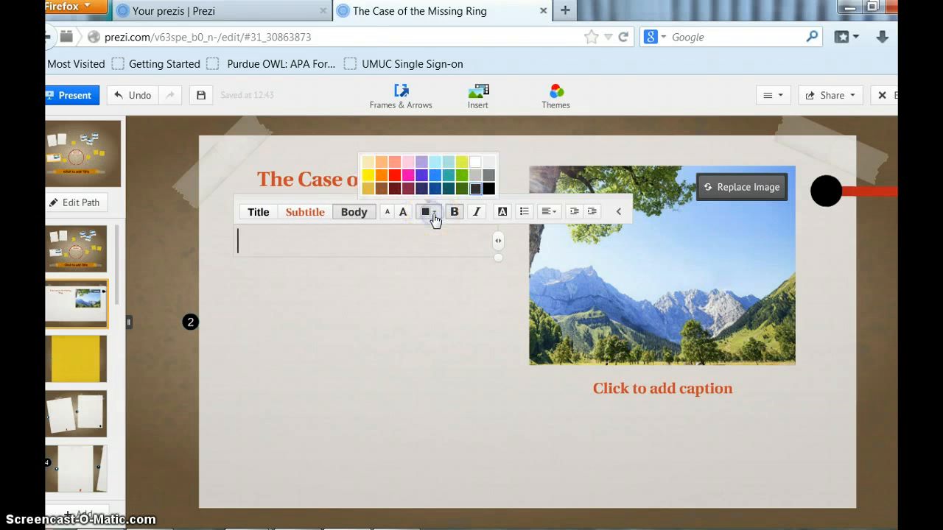
click(433, 215)
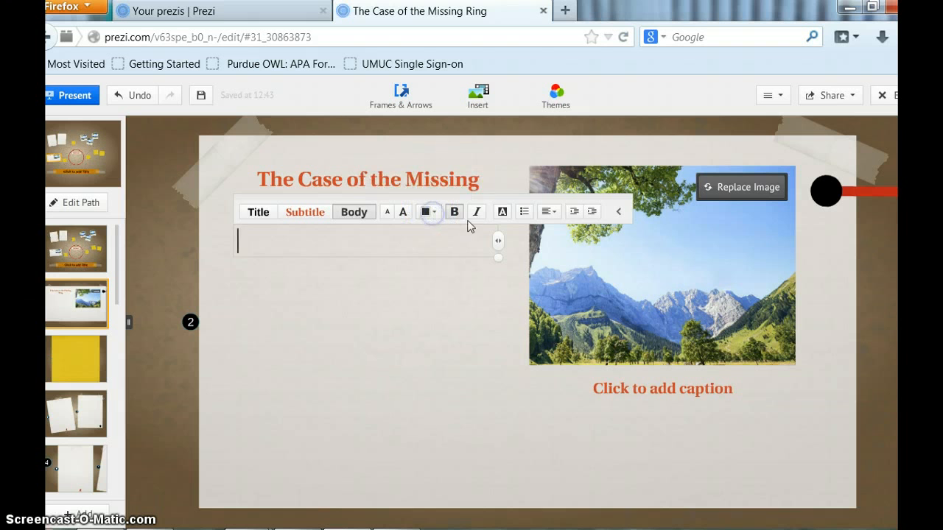
click(378, 289)
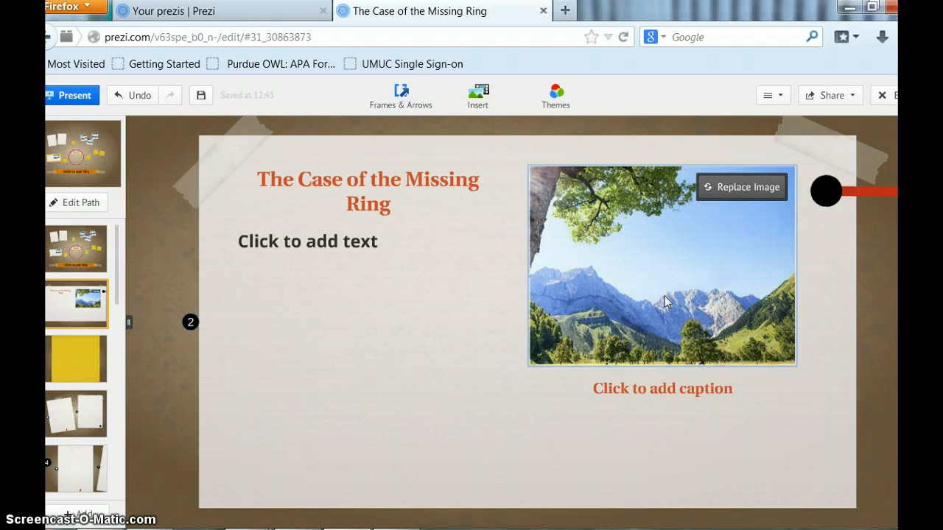
- Replace the landscape image with the first web image result for "diamong ring" and caption it "The Missing Ring"
click(755, 194)
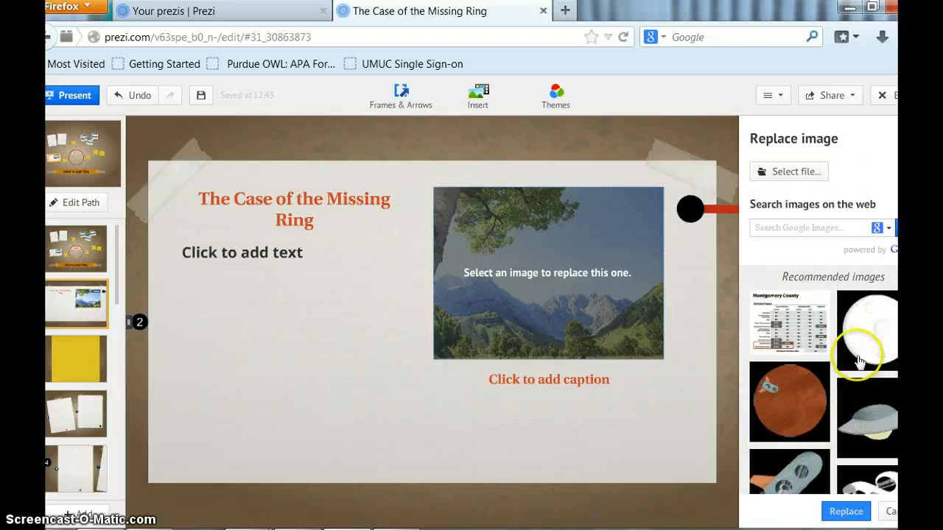
click(785, 228)
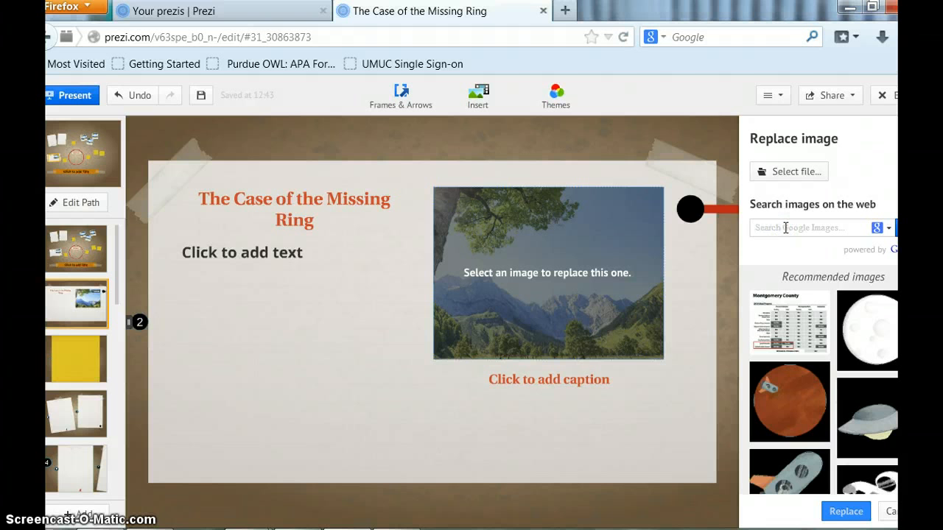
text(diamond ring)
key(Return)
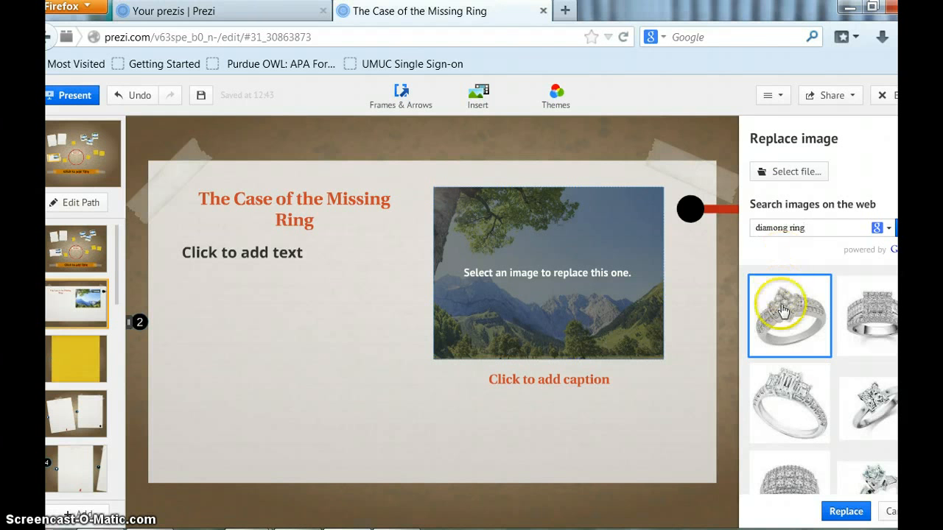
click(783, 336)
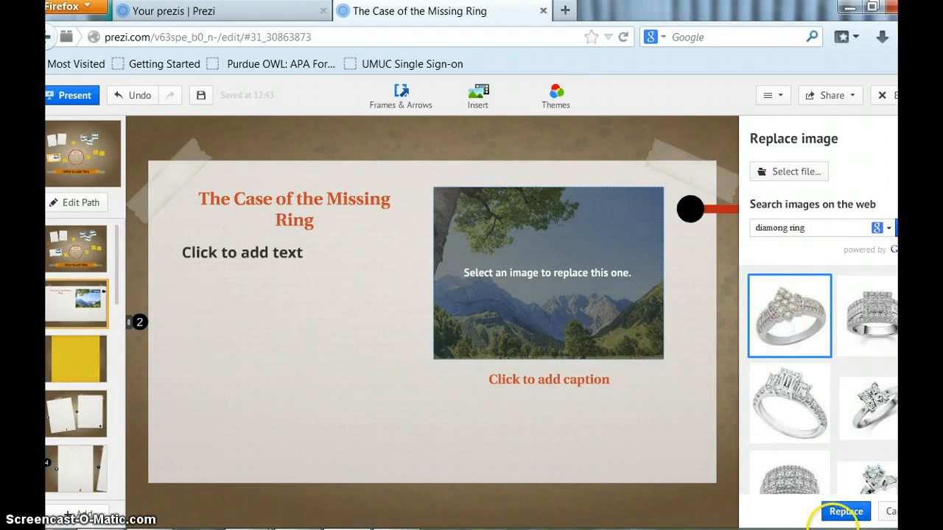
click(843, 514)
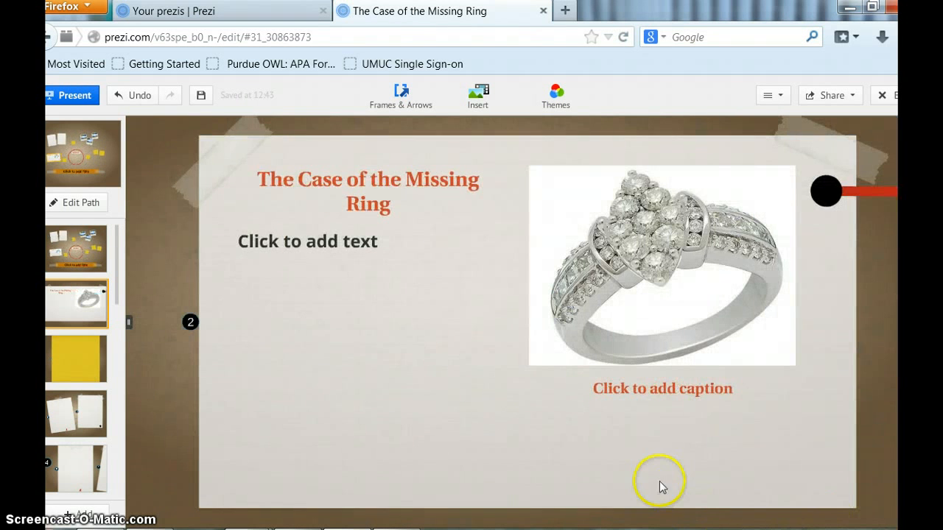
click(648, 393)
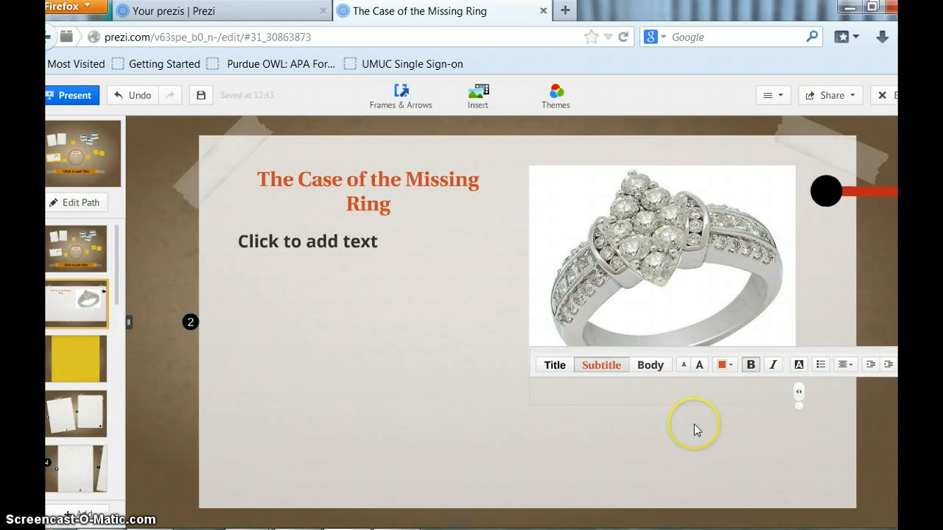
text(The Missing Ring)
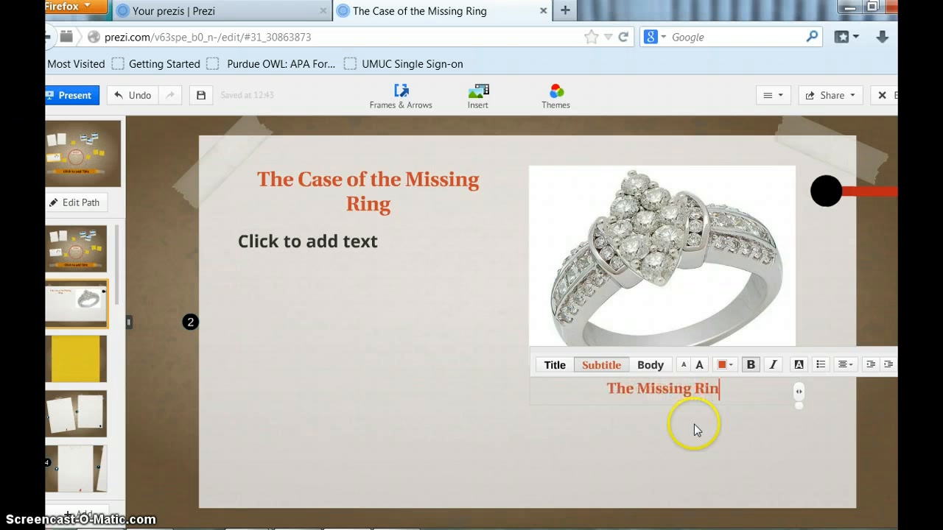